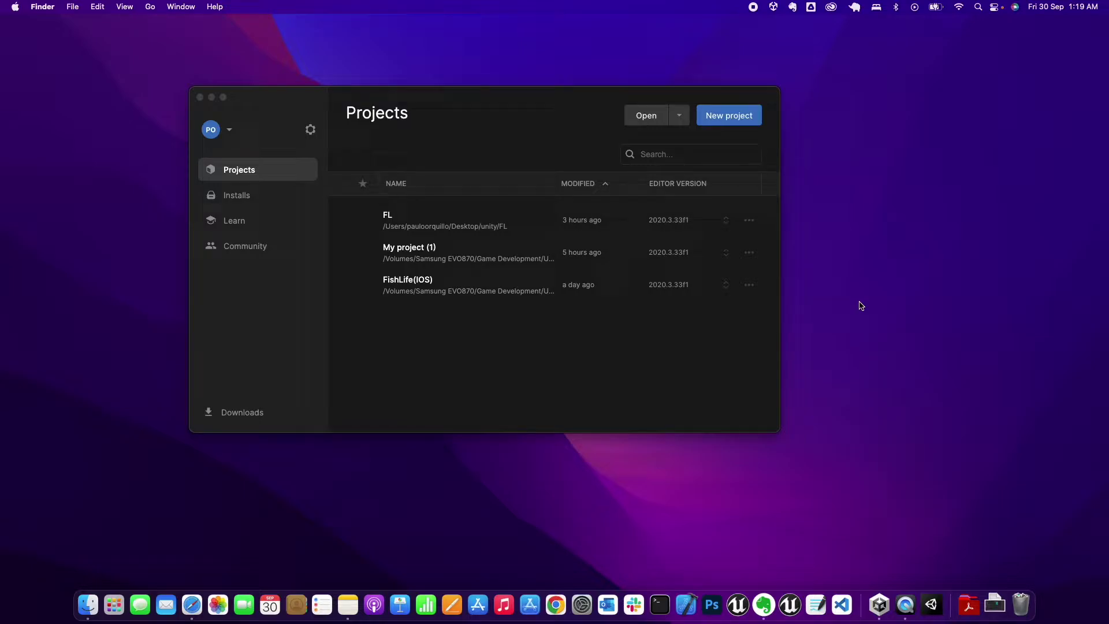
- Create a new 3D project named HowToVS in Unity Hub using editor version 2021.2.19f1
{"action": "left_click", "coordinate": [459, 107]}
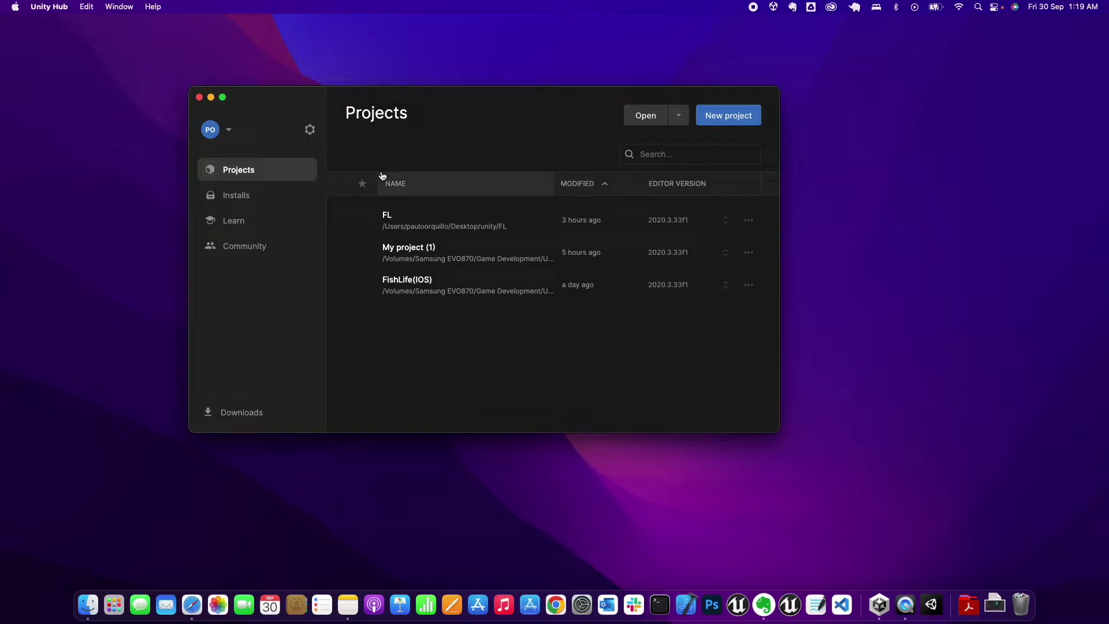
{"action": "left_click", "coordinate": [743, 123]}
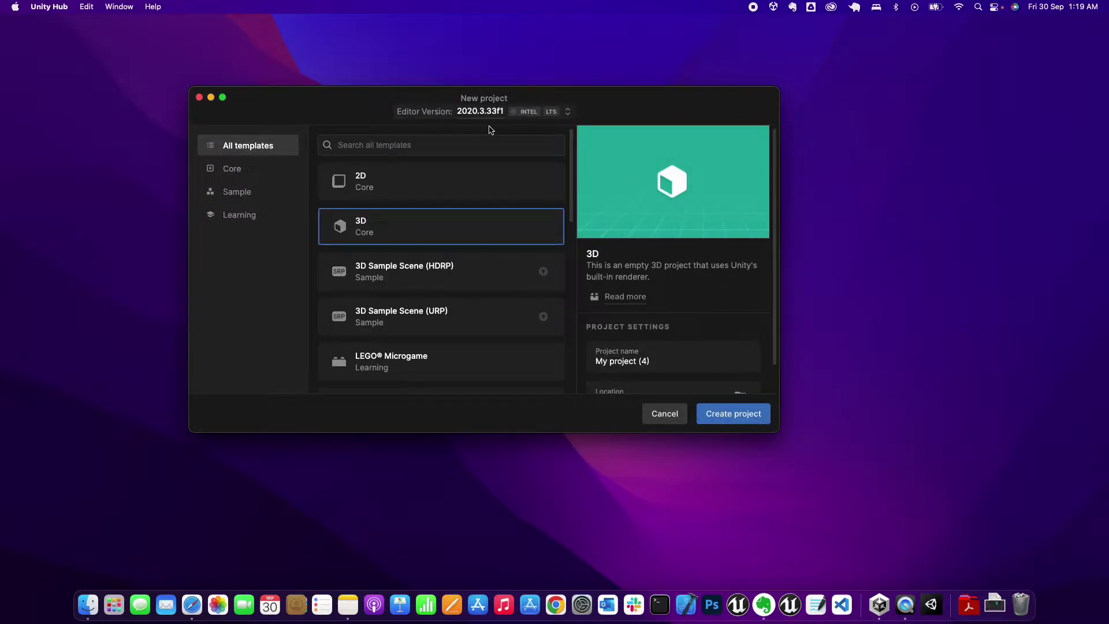
{"action": "left_click", "coordinate": [468, 112]}
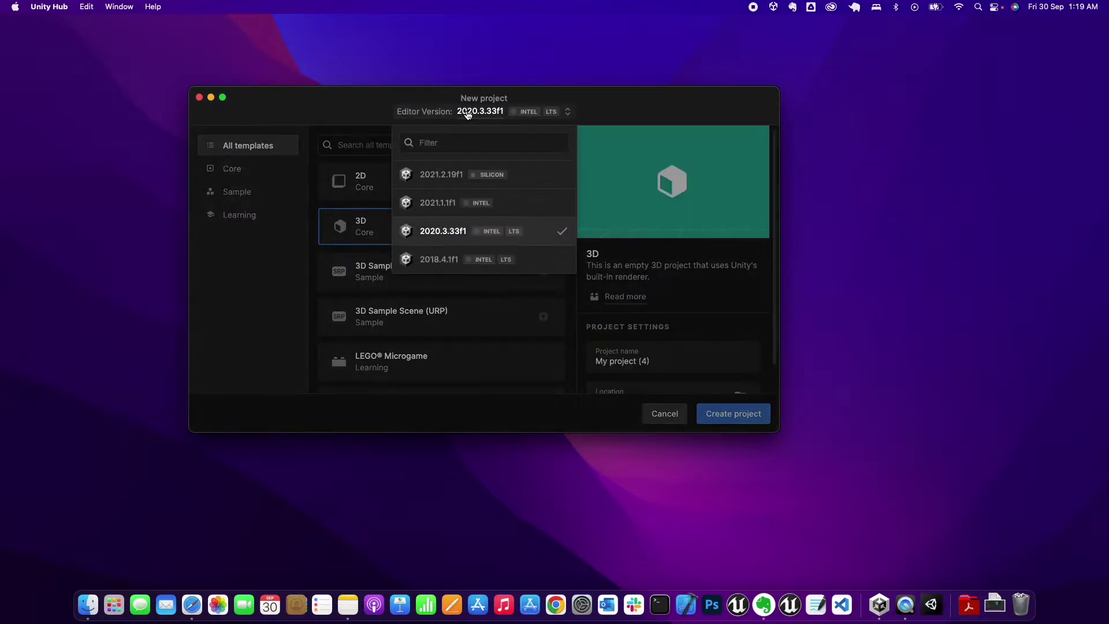
{"action": "left_click", "coordinate": [519, 184]}
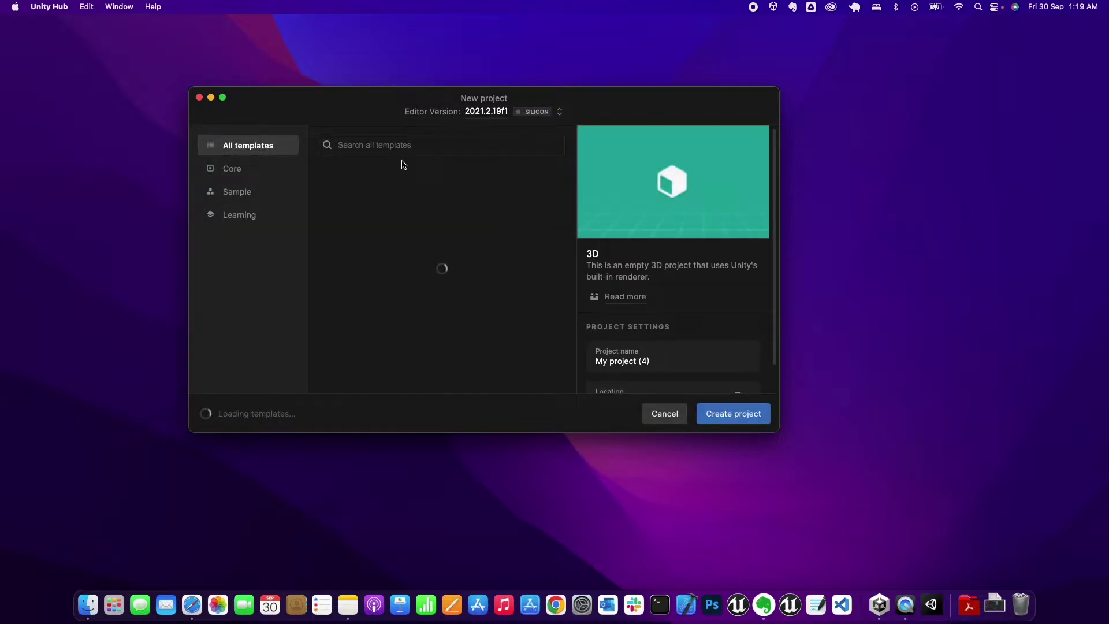
{"action": "triple_click", "coordinate": [648, 367]}
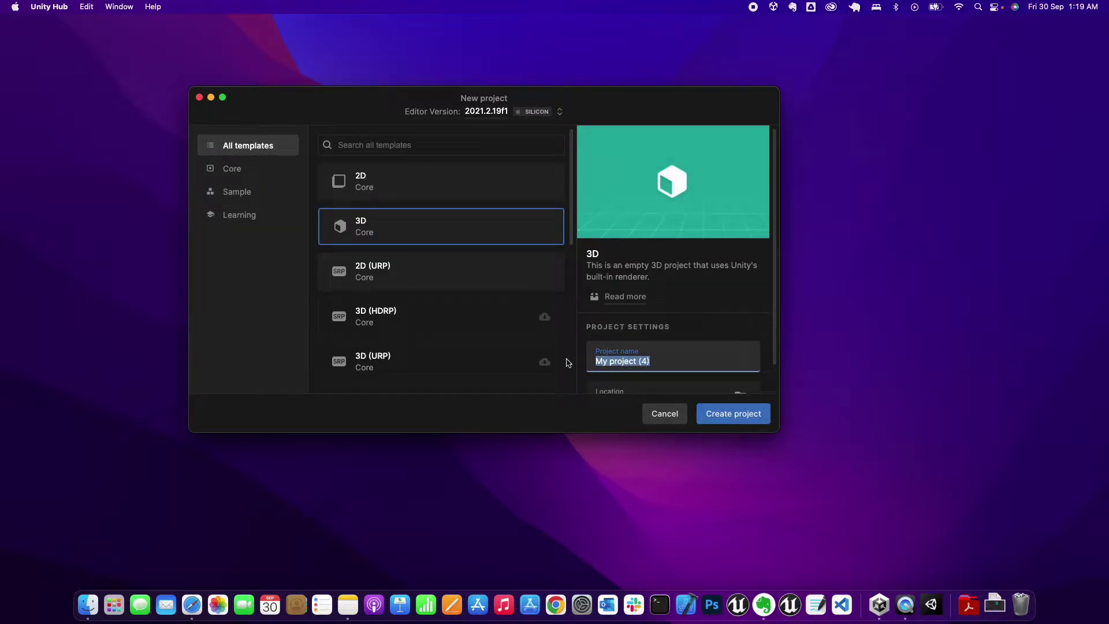
{"action": "type", "text": "Howo"}
{"action": "type", "text": "oVS"}
{"action": "left_click", "coordinate": [732, 421]}
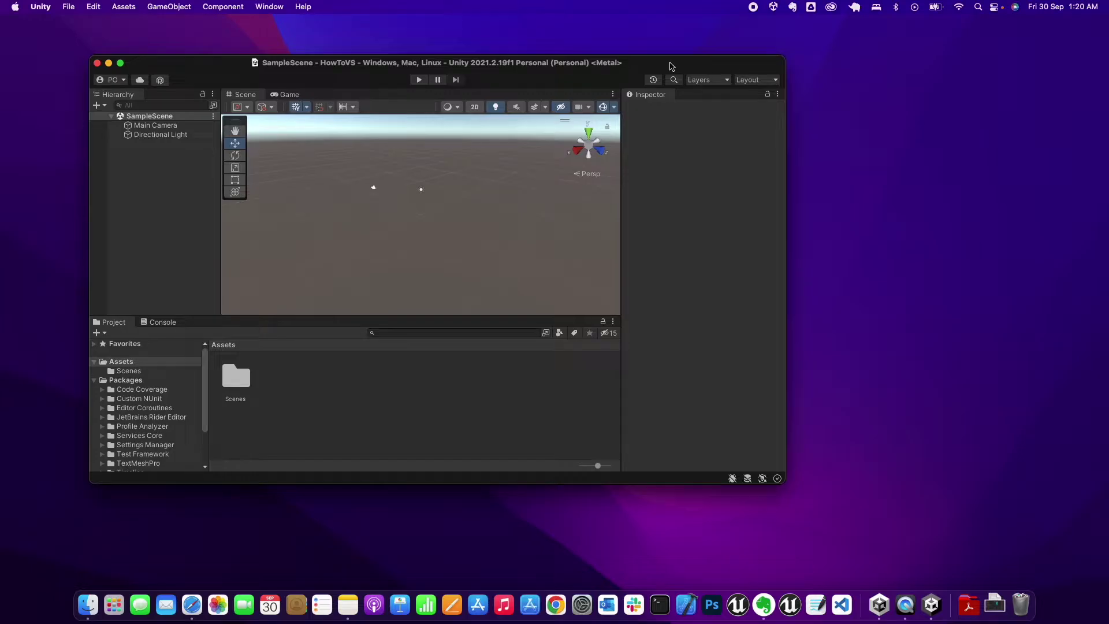
- Maximize the editor window and create a C# script named demo in the Assets folder
{"action": "double_click", "coordinate": [657, 62]}
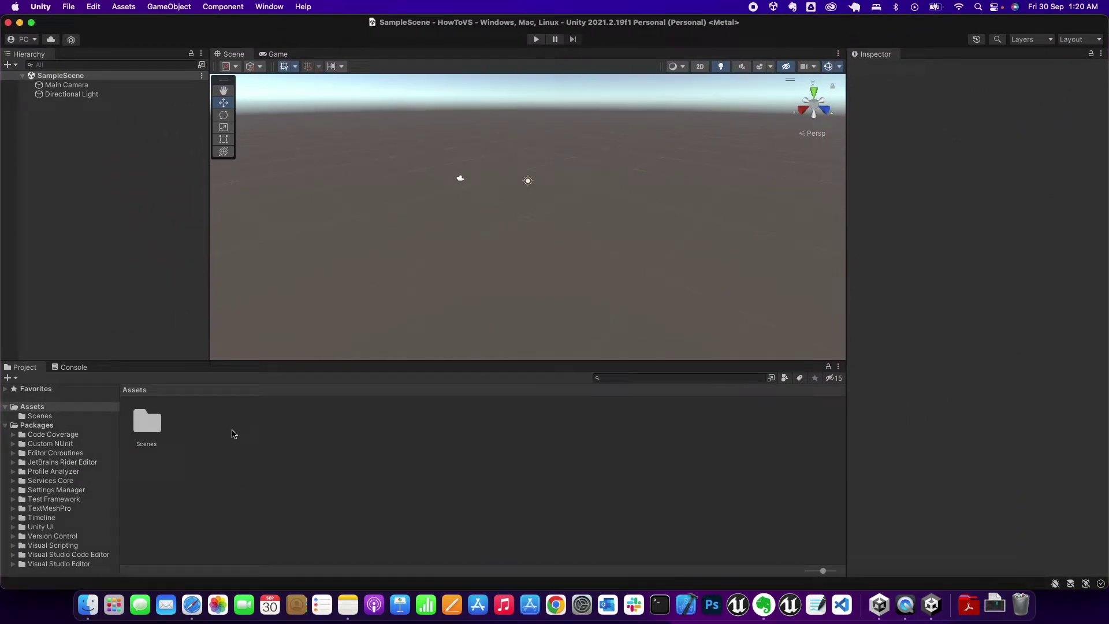
{"action": "right_click", "coordinate": [218, 425]}
{"action": "mouse_move", "coordinate": [266, 261]}
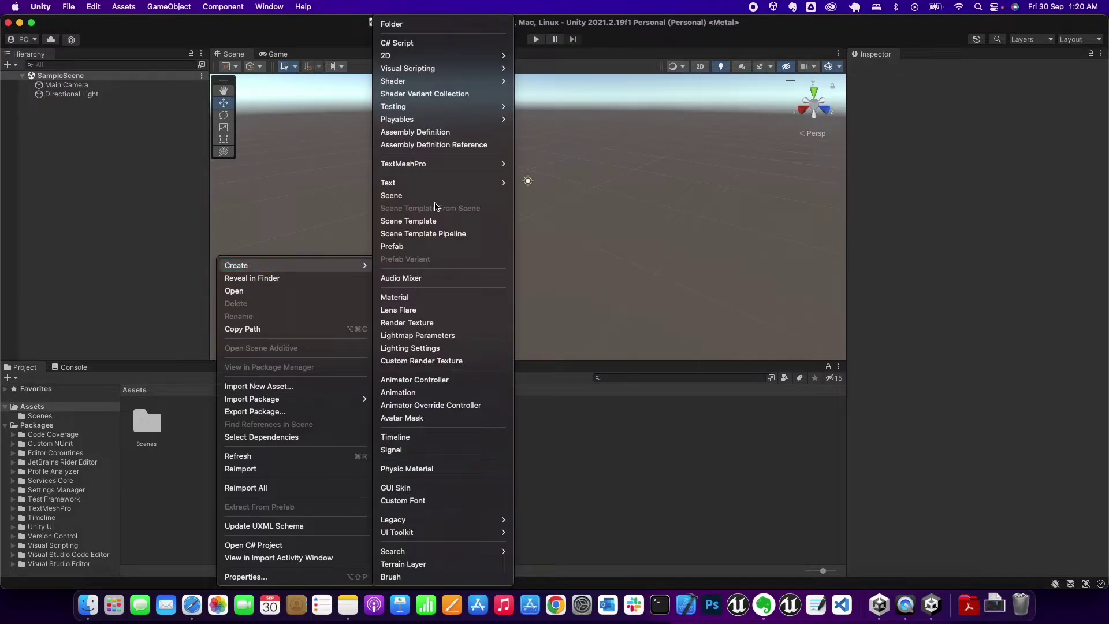
{"action": "left_click", "coordinate": [407, 44]}
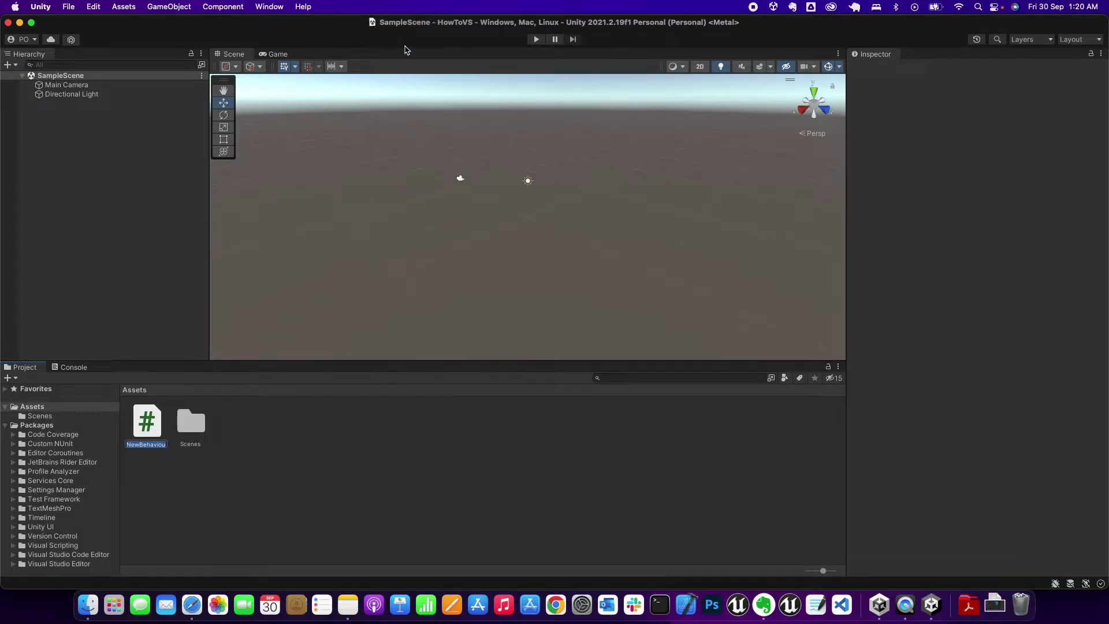
{"action": "type", "text": "demo"}
{"action": "key", "text": "Return"}
- Open the demo script and check the About information of the code editor that launches
{"action": "double_click", "coordinate": [142, 424]}
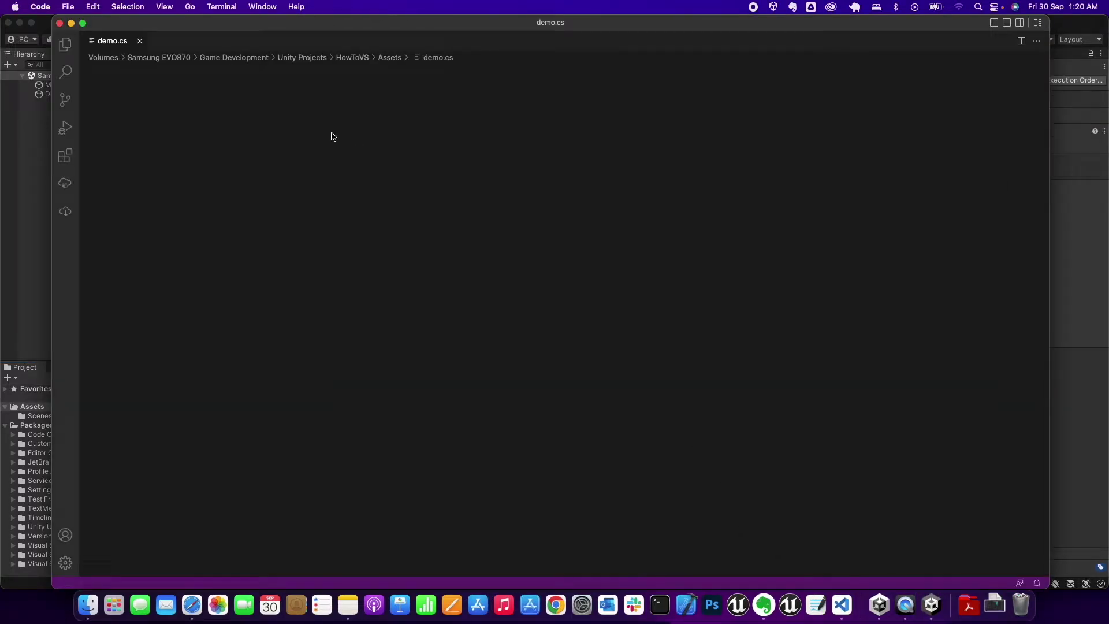
{"action": "left_click", "coordinate": [50, 7]}
{"action": "left_click", "coordinate": [52, 23]}
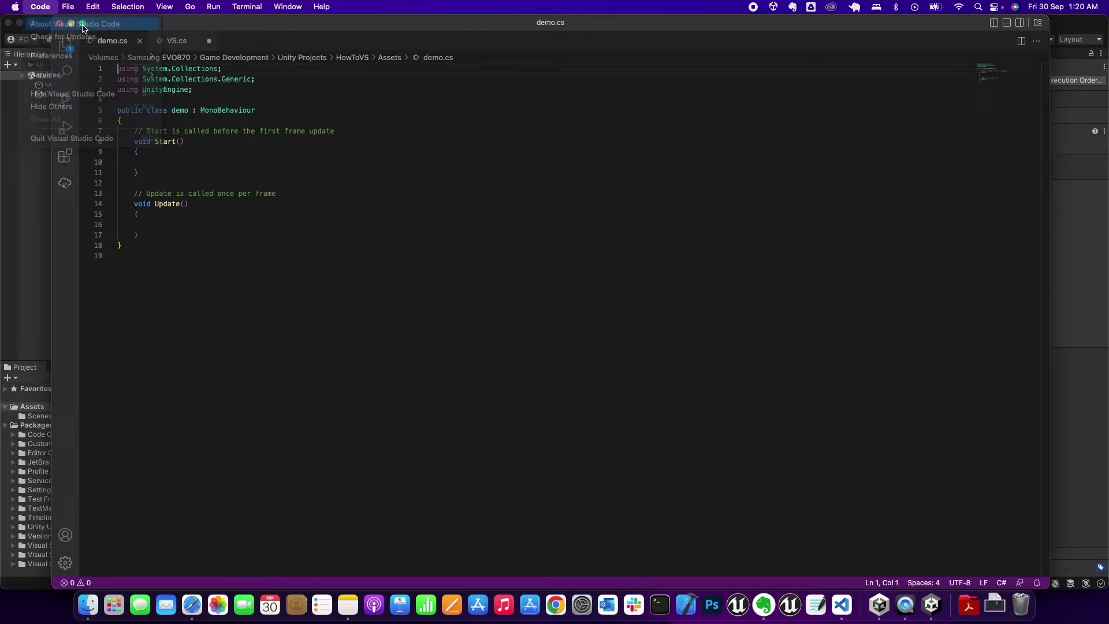
{"action": "left_click", "coordinate": [586, 396]}
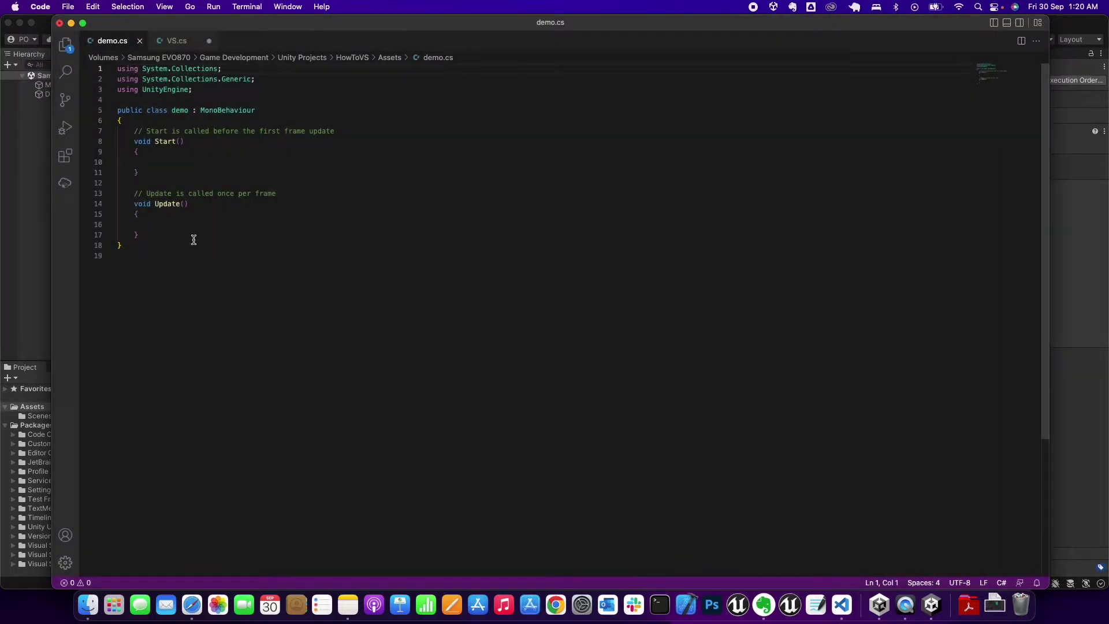
- Try code completion by entering "transform." inside the script's Update method
{"action": "left_click", "coordinate": [159, 224]}
{"action": "type", "text": "transo"}
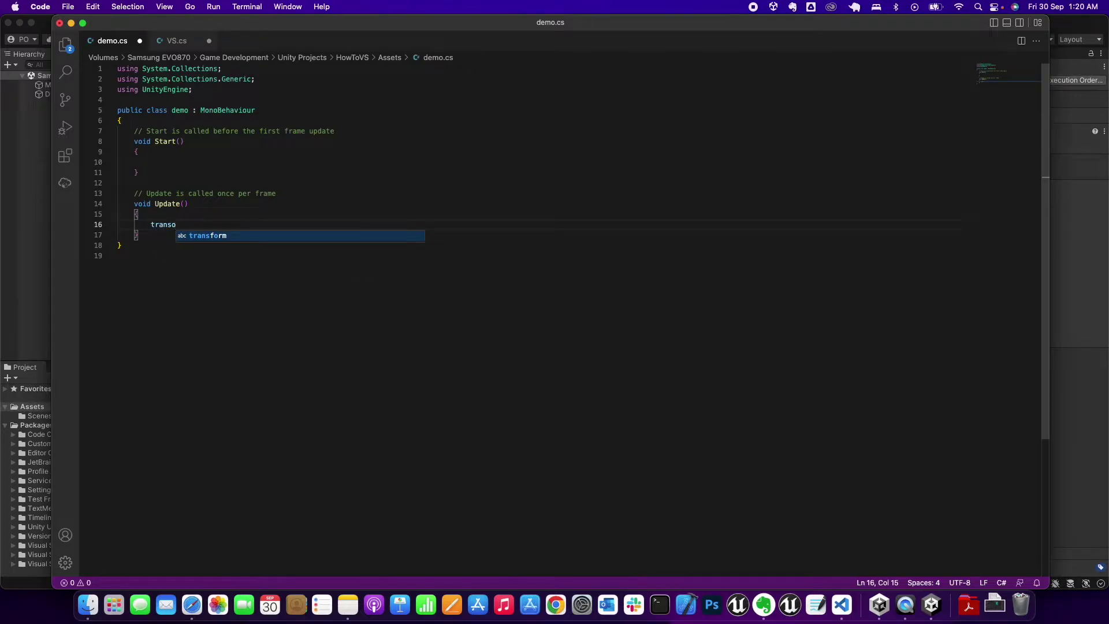
{"action": "key", "text": "Return"}
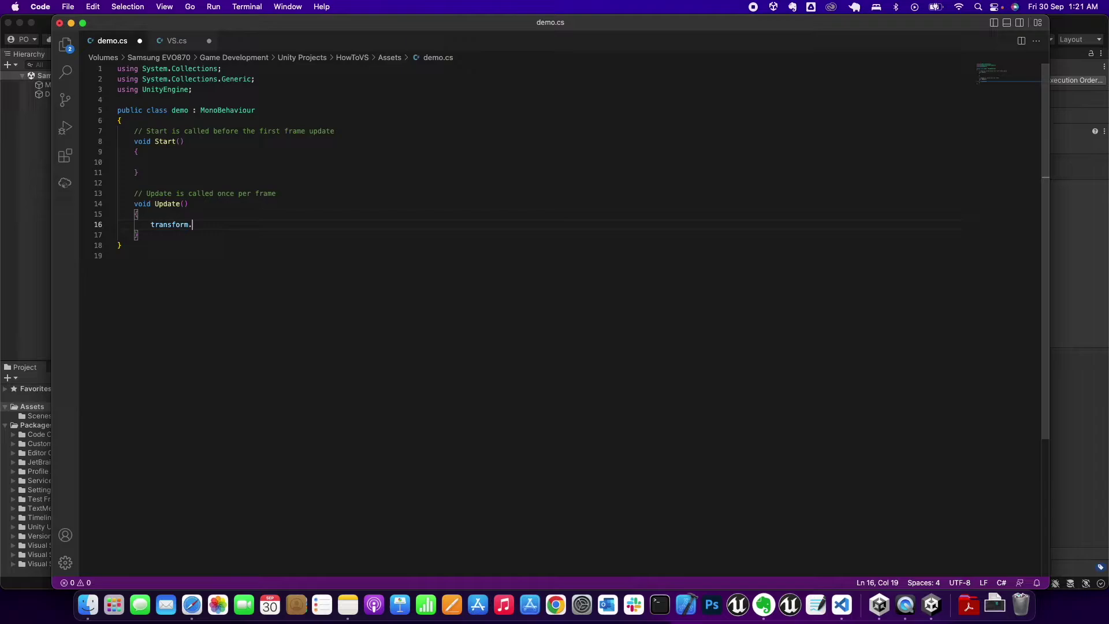
{"action": "key", "text": "BackSpace"}
{"action": "key", "text": "BackSpace"}
{"action": "key", "text": "BackSpace"}
{"action": "key", "text": "BackSpace"}
{"action": "type", "text": "orm."}
- Quit Visual Studio Code, discarding the unsaved edits
{"action": "left_click", "coordinate": [41, 7]}
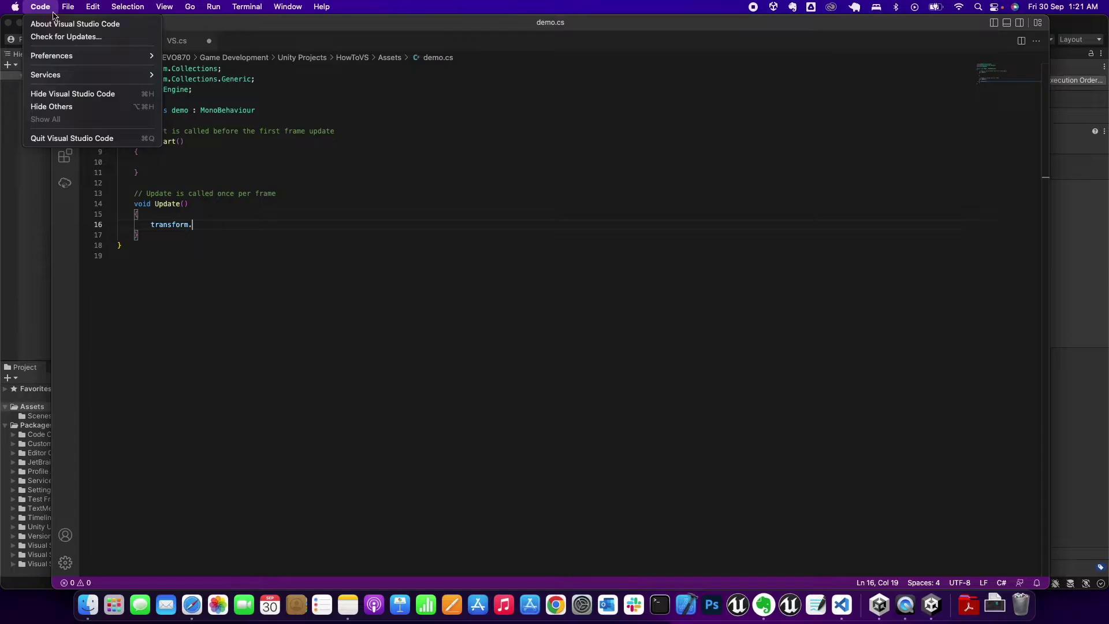
{"action": "left_click", "coordinate": [71, 140]}
{"action": "left_click", "coordinate": [452, 459]}
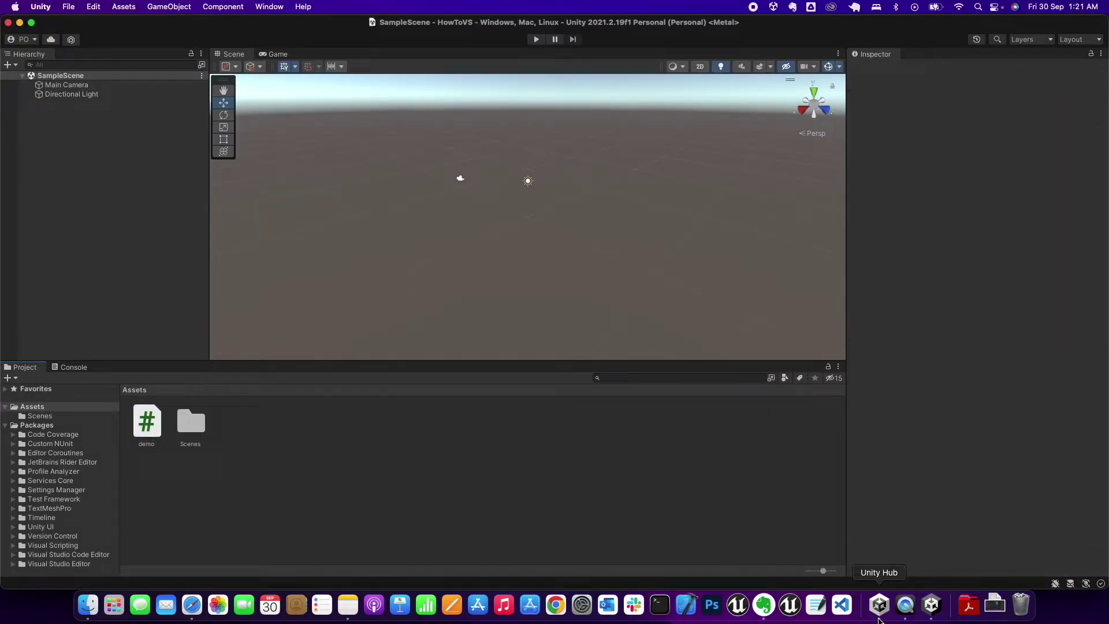
- Check in Unity Hub whether Visual Studio for Mac is among the installed modules of editor 2021.2.19f1, then close the Hub
{"action": "left_click", "coordinate": [874, 616]}
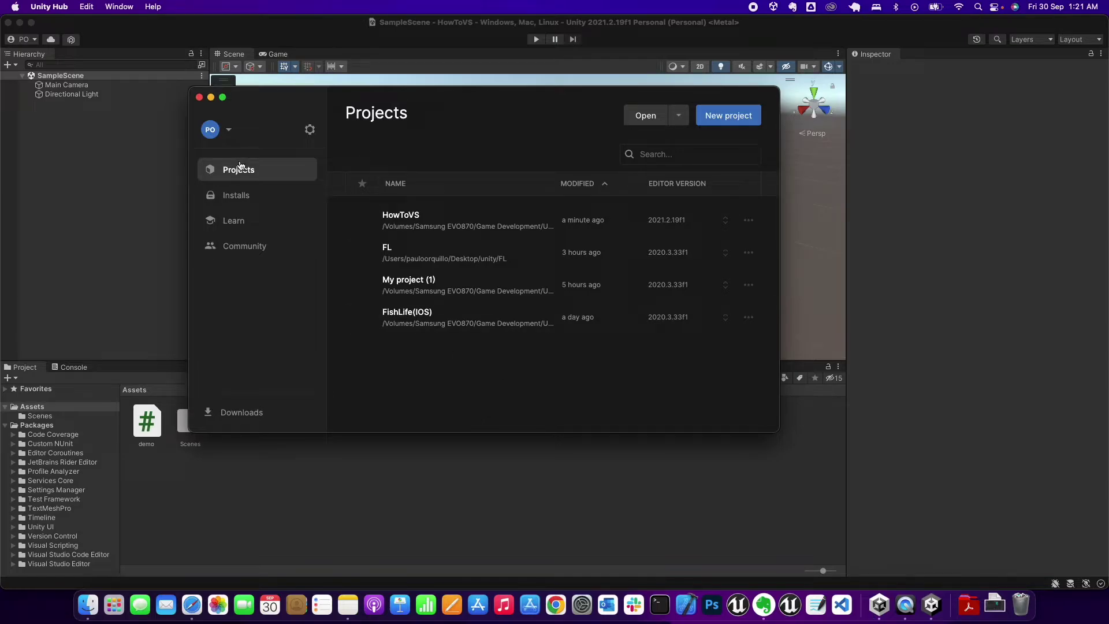
{"action": "left_click", "coordinate": [236, 197]}
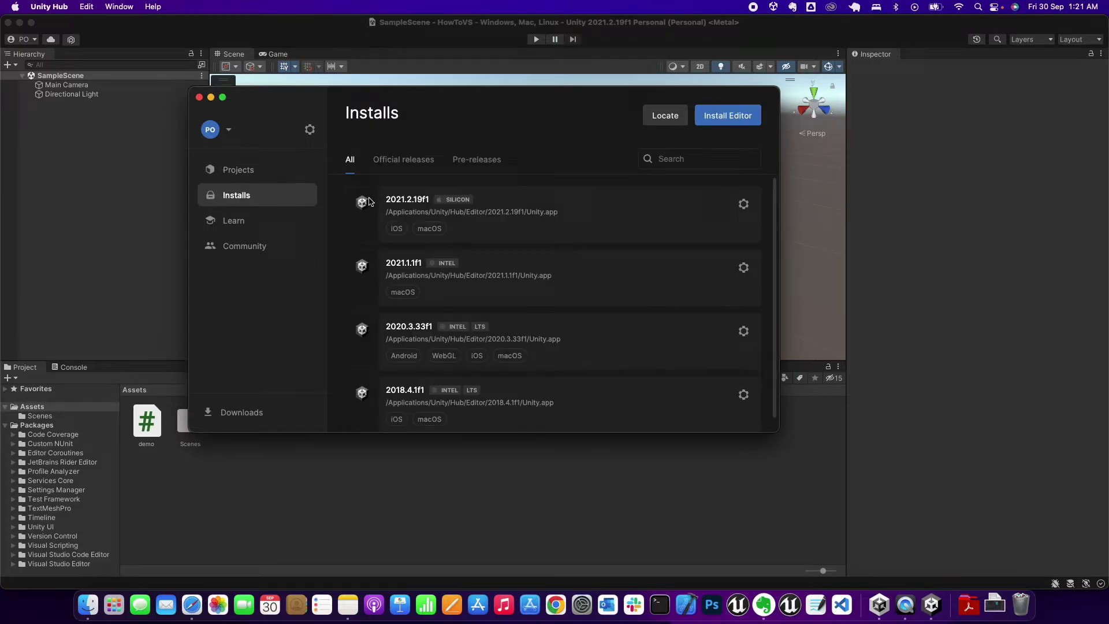
{"action": "left_click", "coordinate": [743, 204]}
{"action": "left_click", "coordinate": [707, 224]}
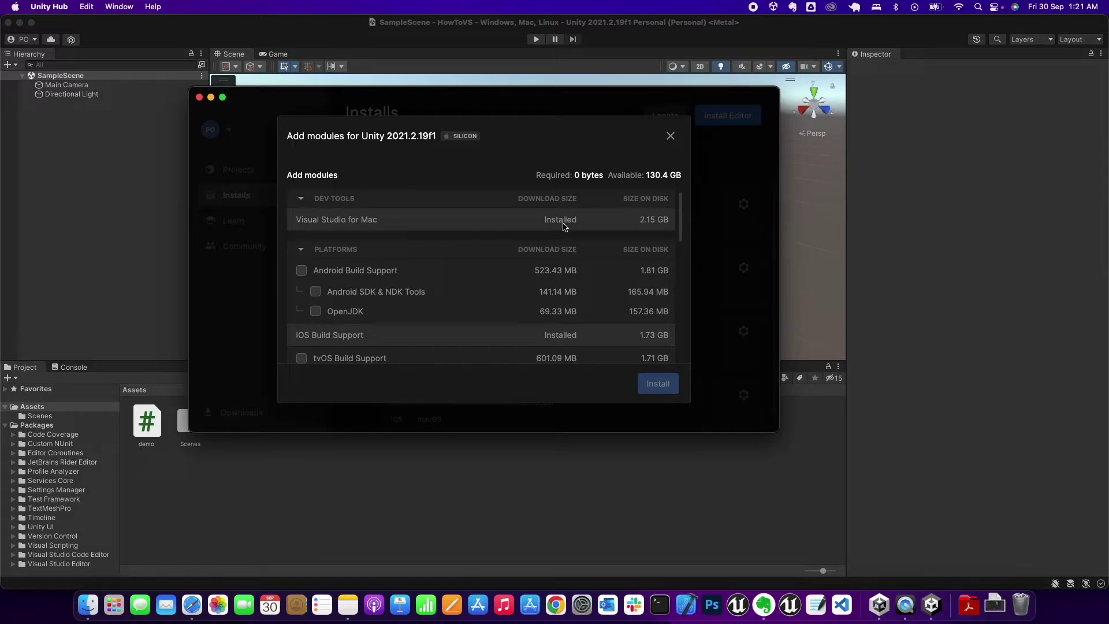
{"action": "left_click", "coordinate": [671, 136]}
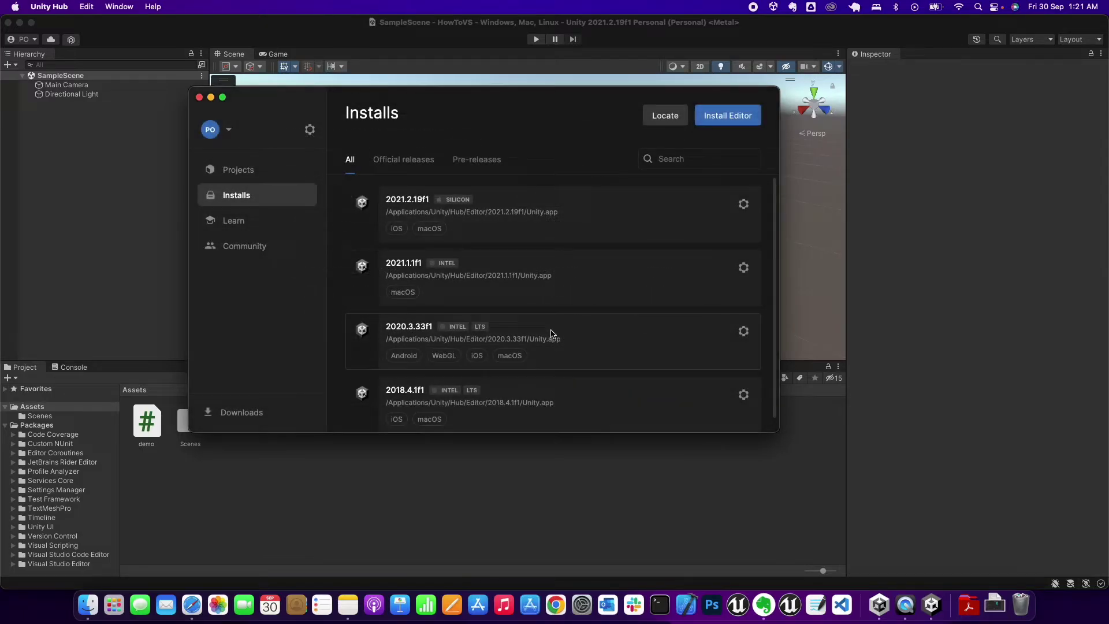
{"action": "left_click", "coordinate": [199, 97]}
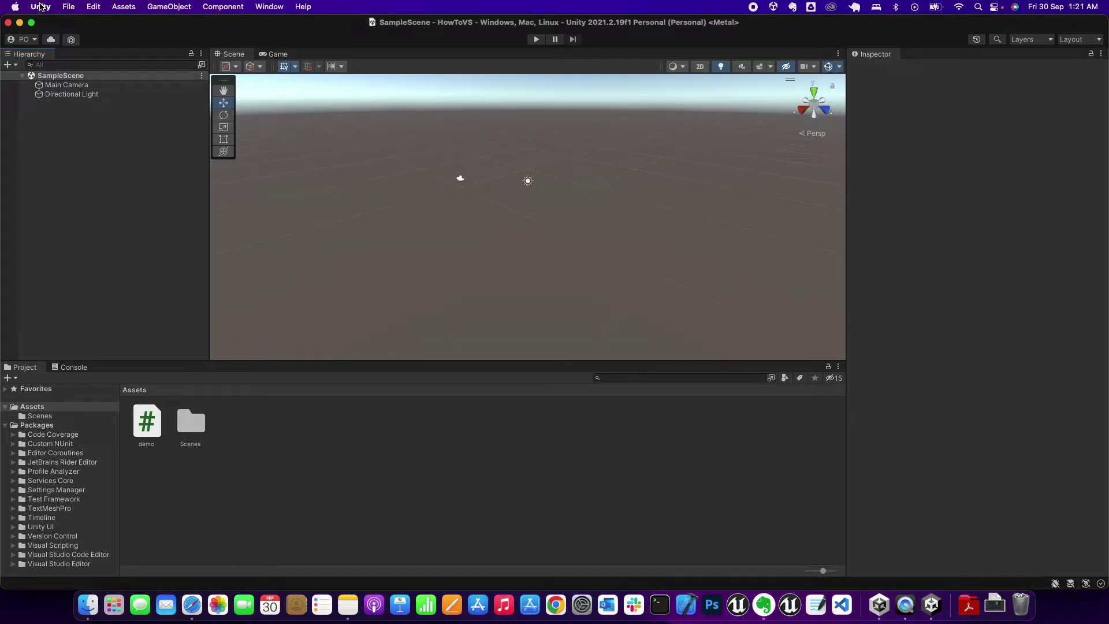
- Set Unity's external script editor to Visual Studio for Mac [8.10.20] and close the preferences
{"action": "left_click", "coordinate": [41, 6]}
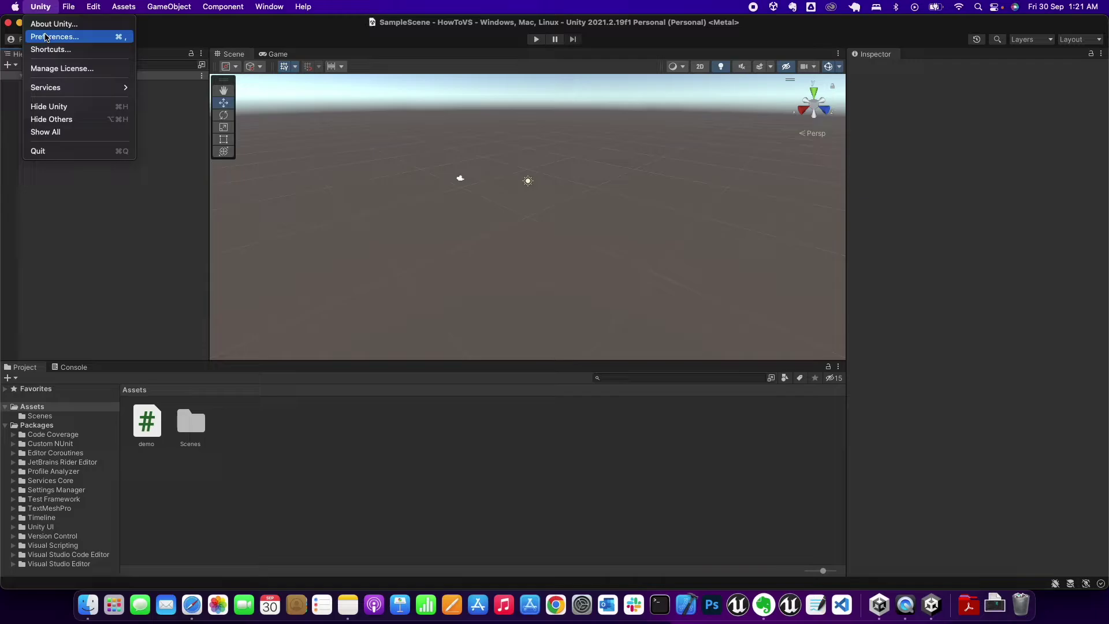
{"action": "left_click", "coordinate": [54, 37]}
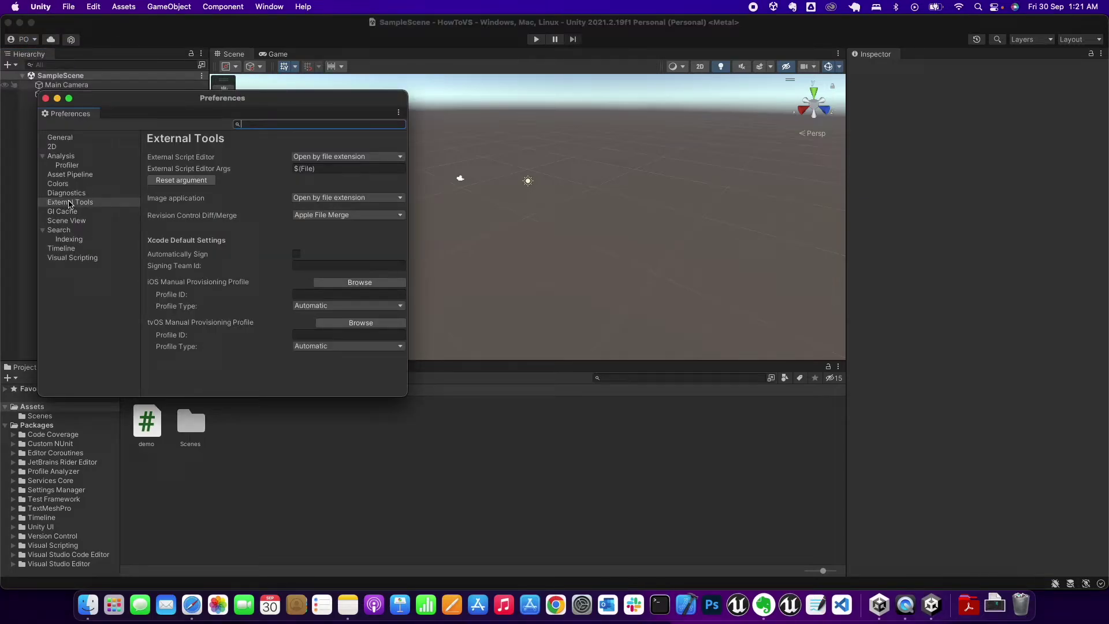
{"action": "left_click", "coordinate": [70, 203]}
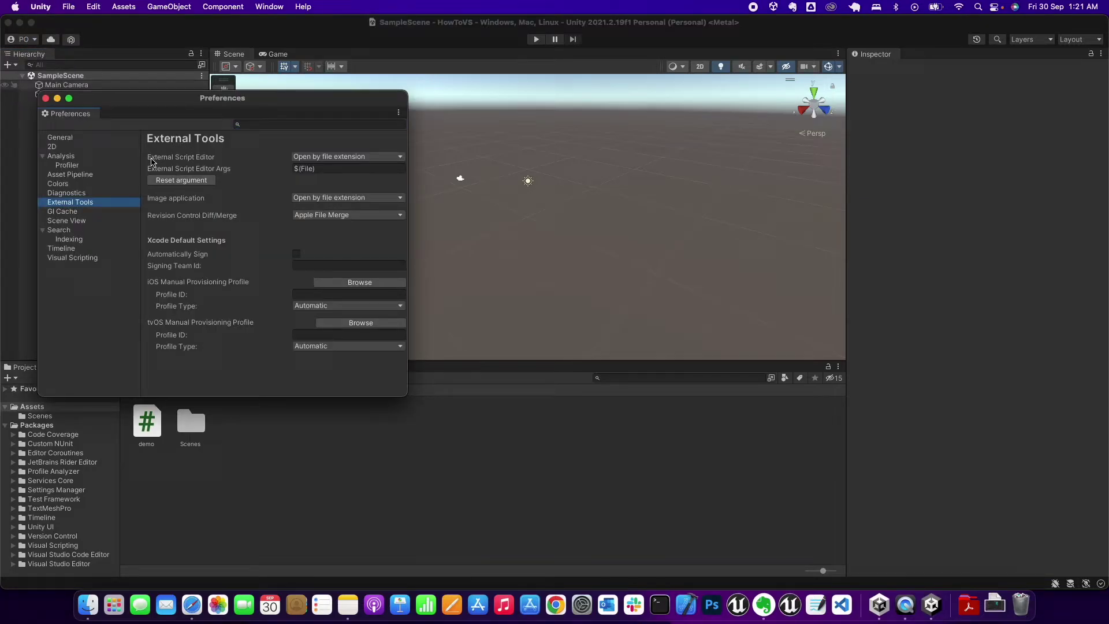
{"action": "left_click", "coordinate": [364, 157]}
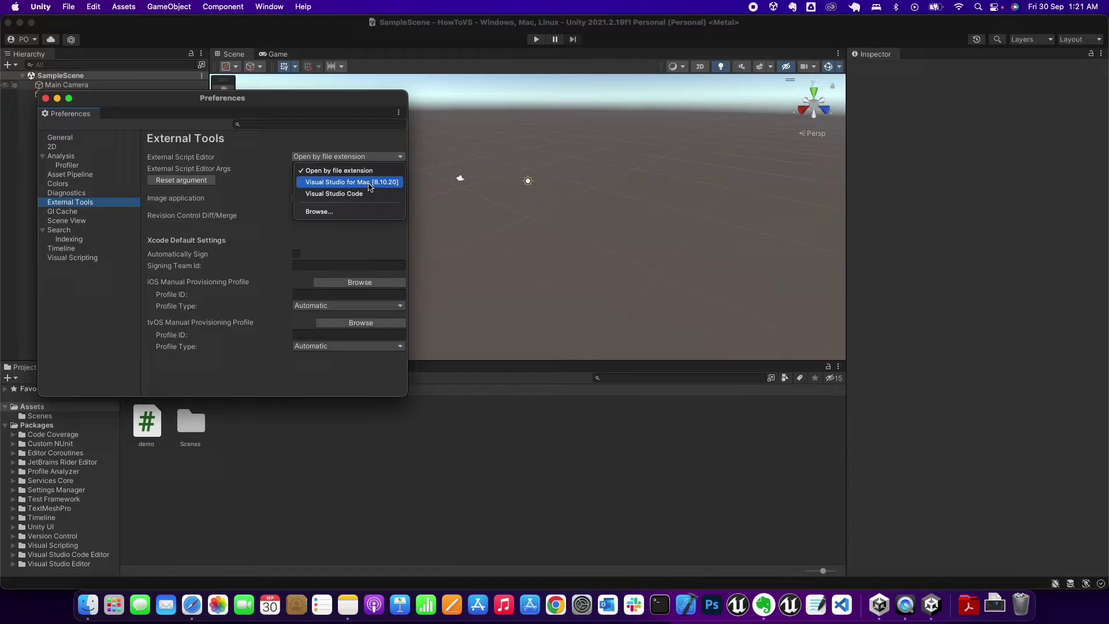
{"action": "left_click", "coordinate": [362, 182]}
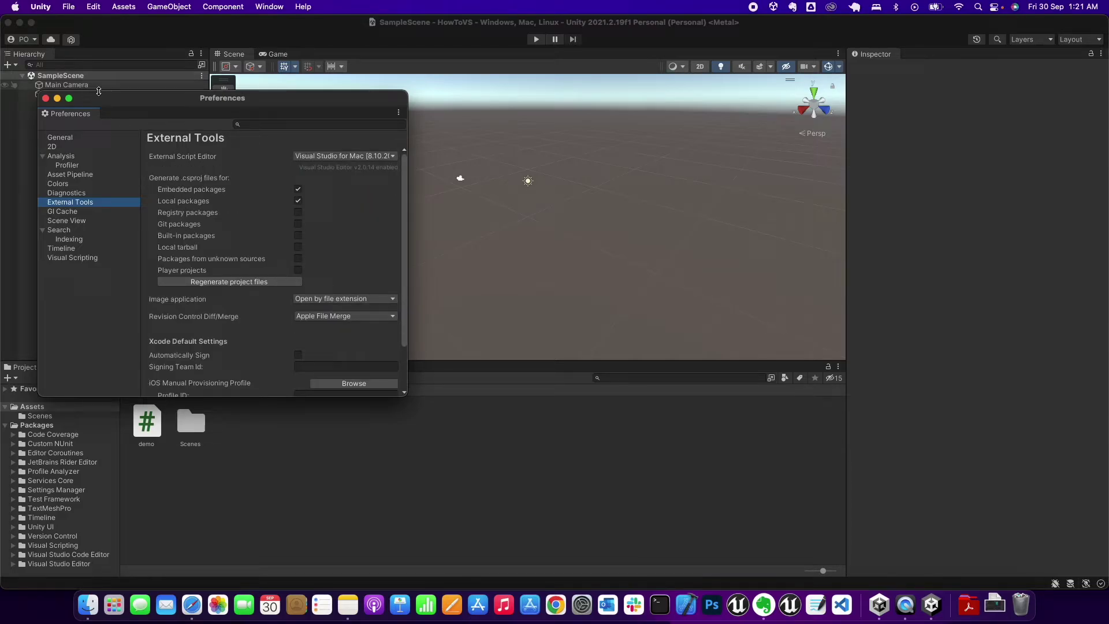
{"action": "left_click", "coordinate": [46, 98]}
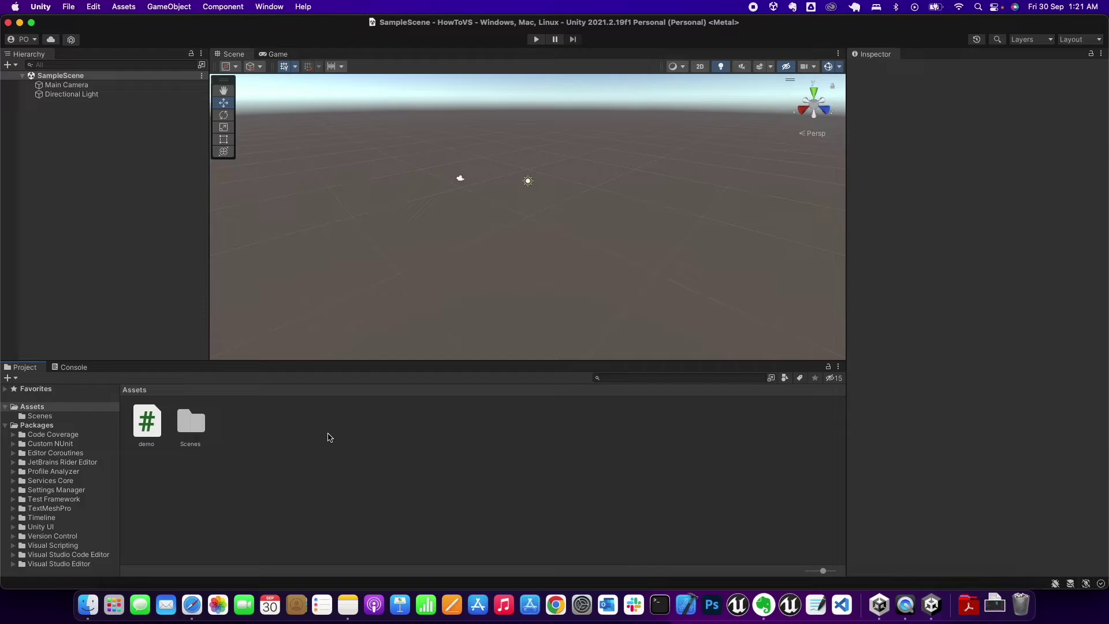
- Open the demo script in Visual Studio and add "transform.position += Vector3.up * .01f;" to its Update method
{"action": "left_click", "coordinate": [149, 425]}
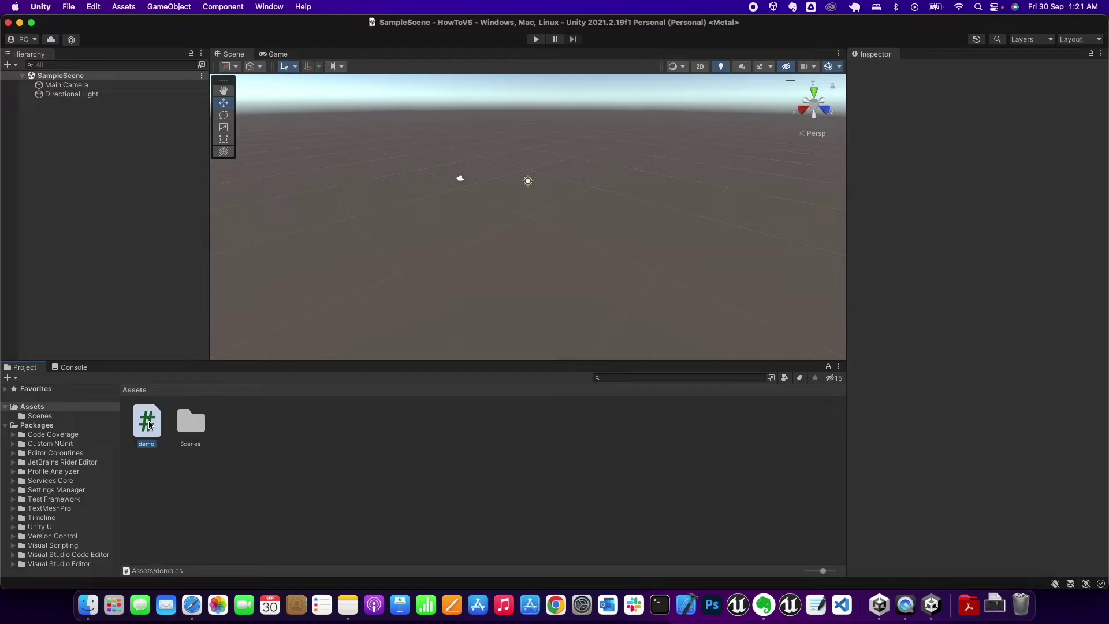
{"action": "double_click", "coordinate": [148, 422]}
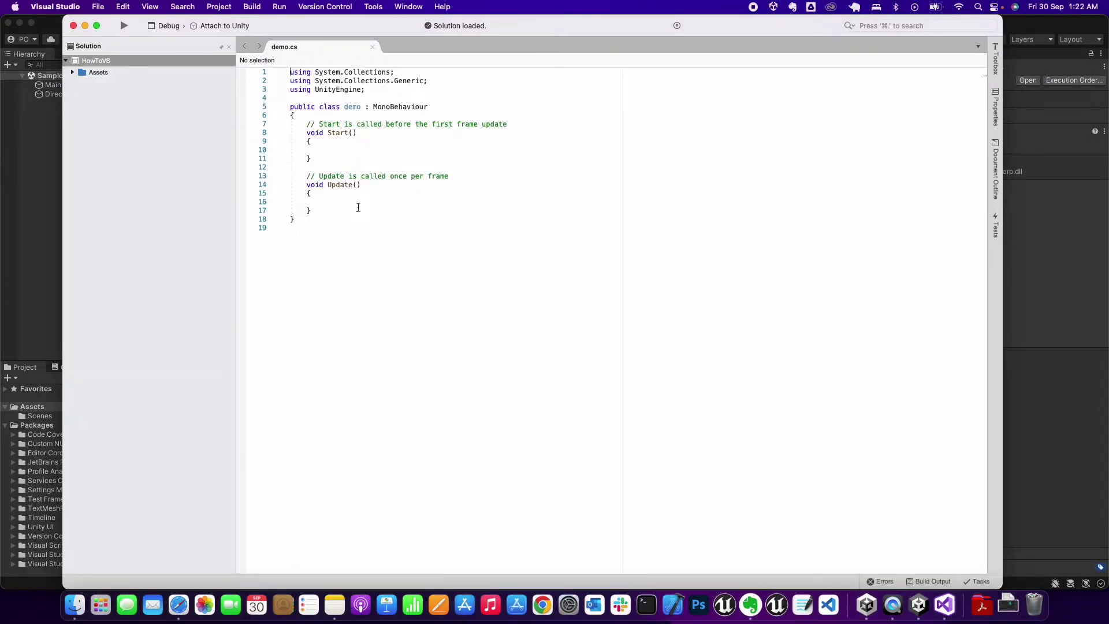
{"action": "left_click", "coordinate": [353, 204]}
{"action": "type", "text": "tran"}
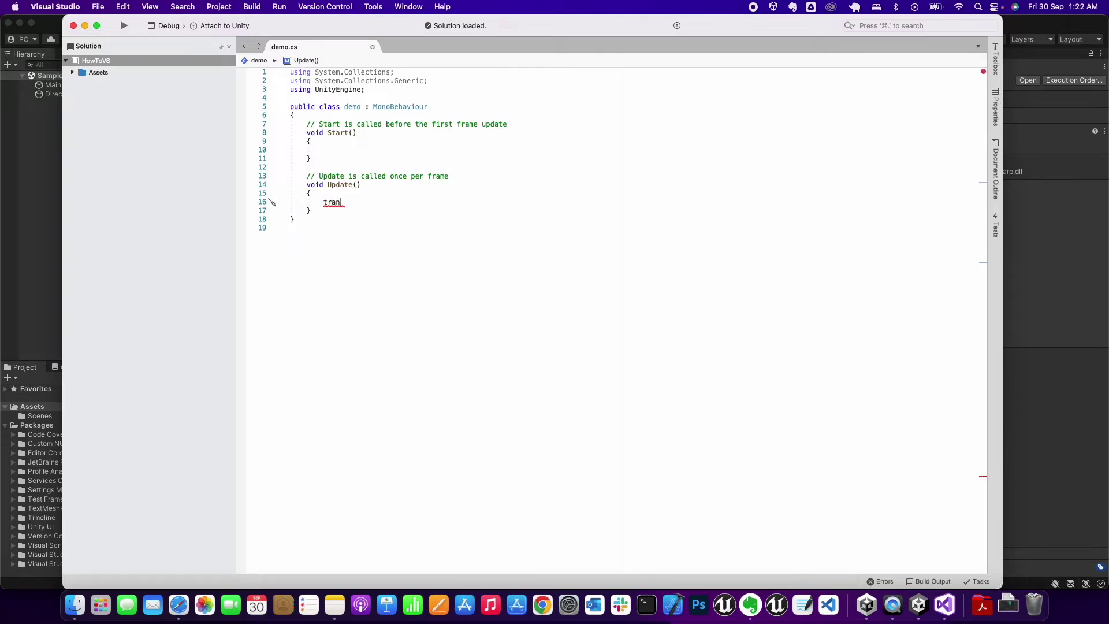
{"action": "type", "text": "sform."}
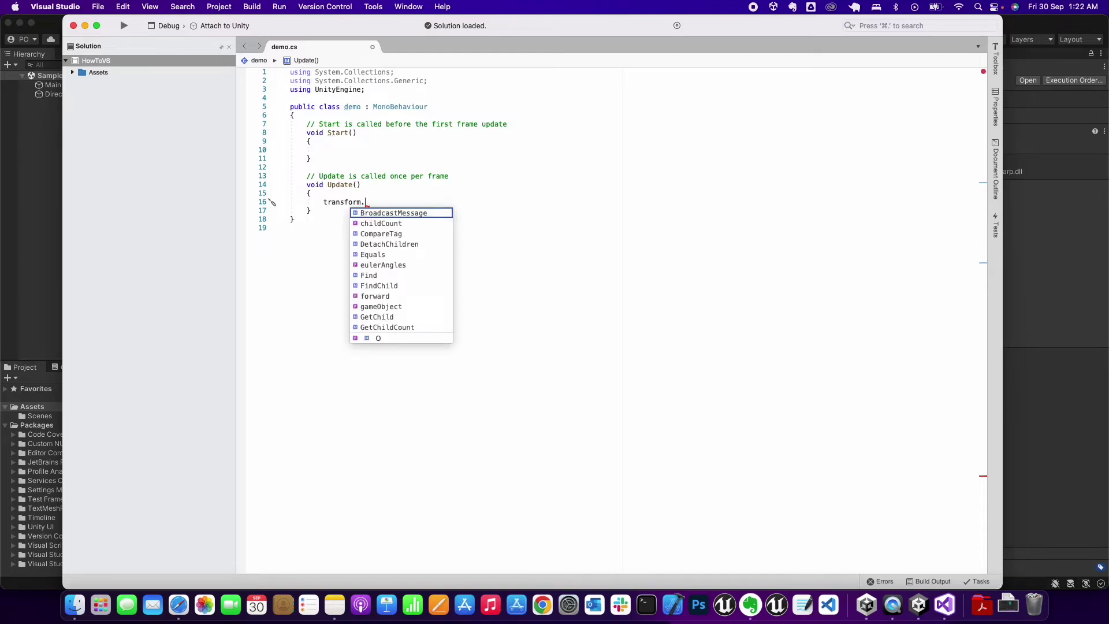
{"action": "type", "text": "position "}
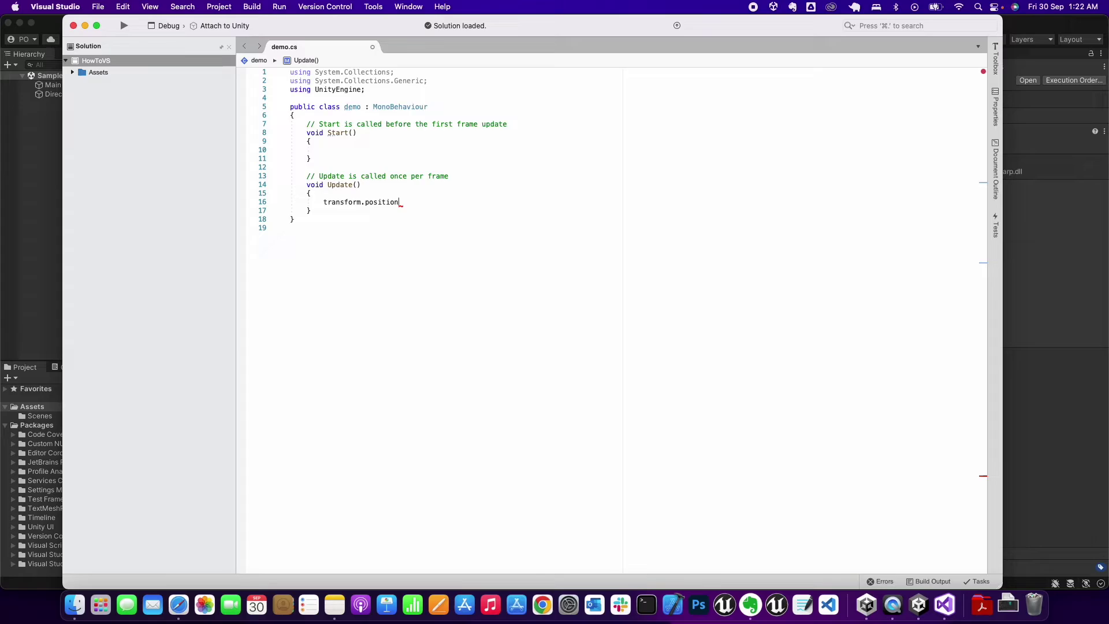
{"action": "type", "text": "+ "}
{"action": "type", "text": " Vector3"}
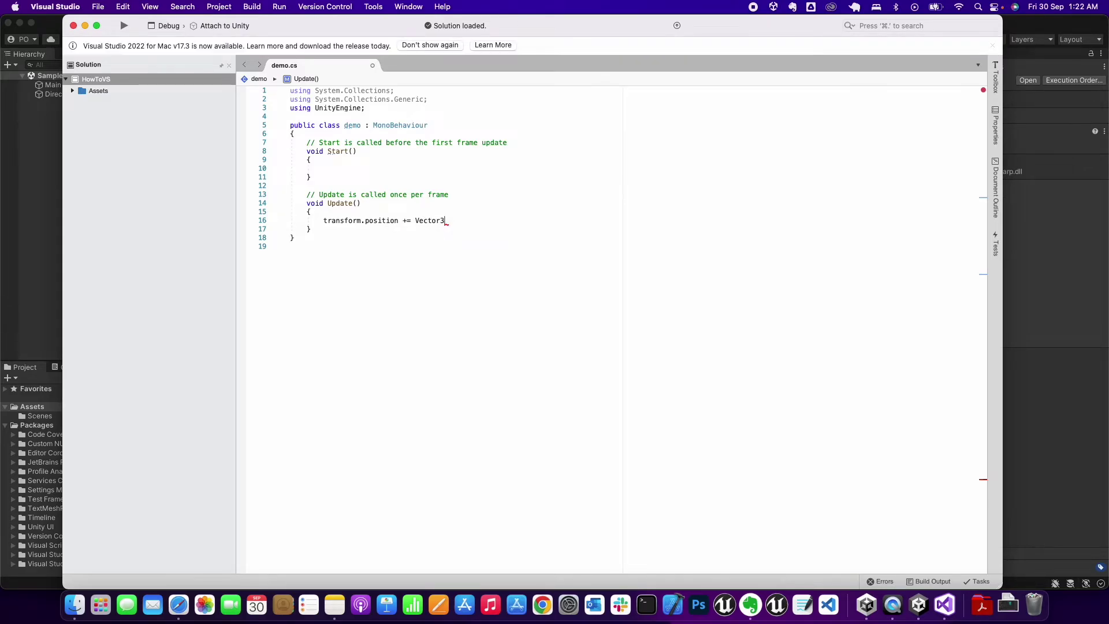
{"action": "type", "text": ".up * .01f;"}
- Save the demo script and close the Visual Studio solution window
{"action": "left_click", "coordinate": [600, 249]}
{"action": "key", "text": "super+s"}
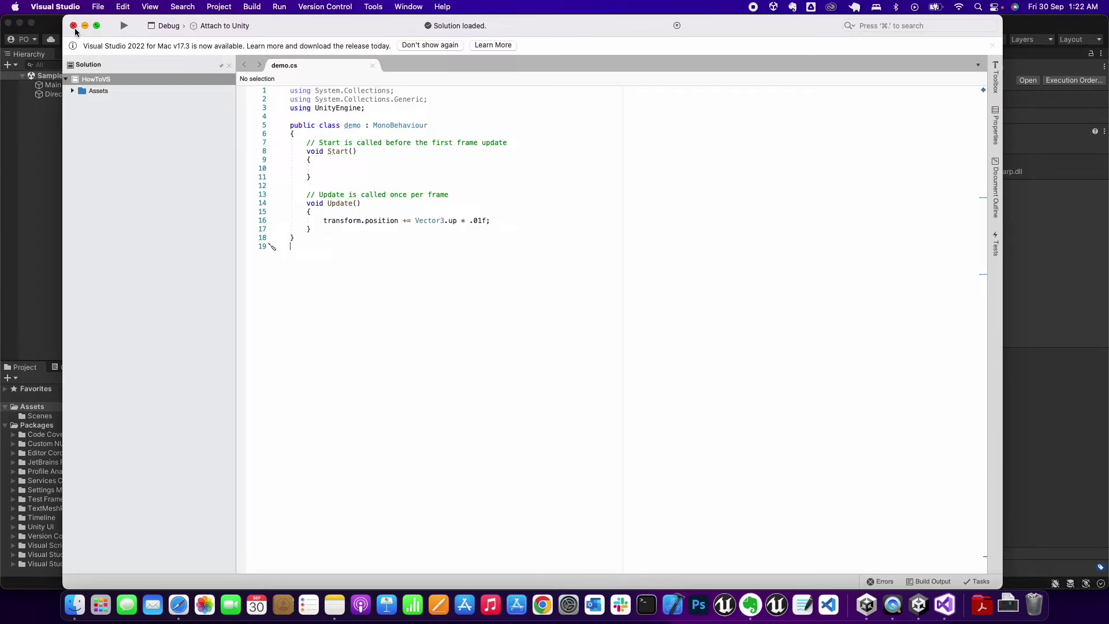
{"action": "left_click", "coordinate": [73, 26]}
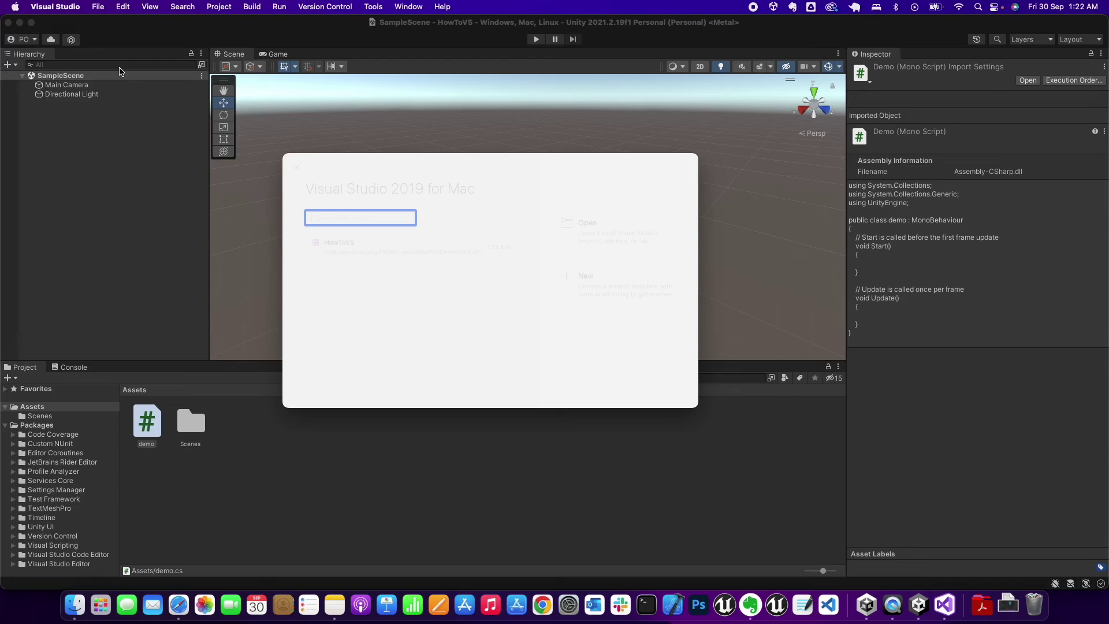
- Return to the Unity editor and add a 3D Cube to SampleScene
{"action": "left_click", "coordinate": [162, 224]}
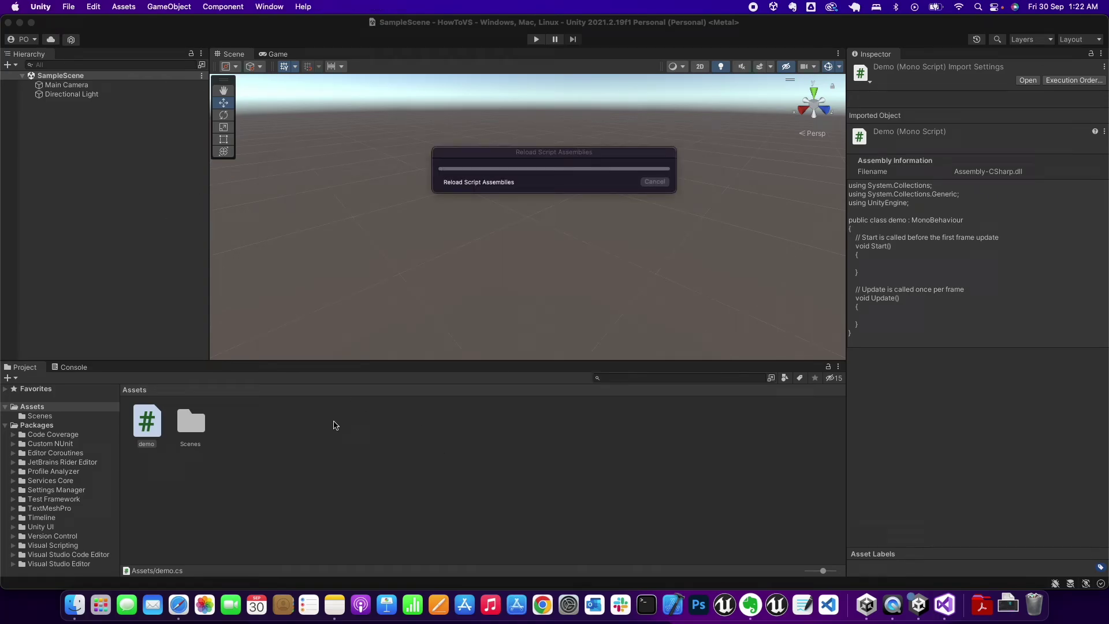
{"action": "left_click", "coordinate": [334, 426]}
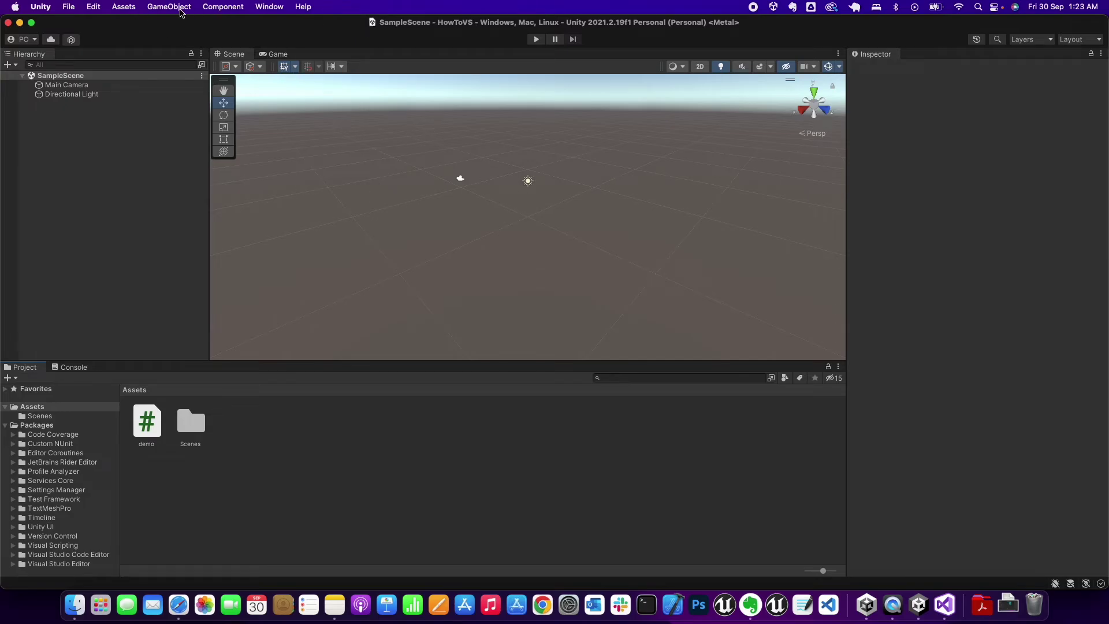
{"action": "left_click", "coordinate": [165, 7]}
{"action": "mouse_move", "coordinate": [188, 62]}
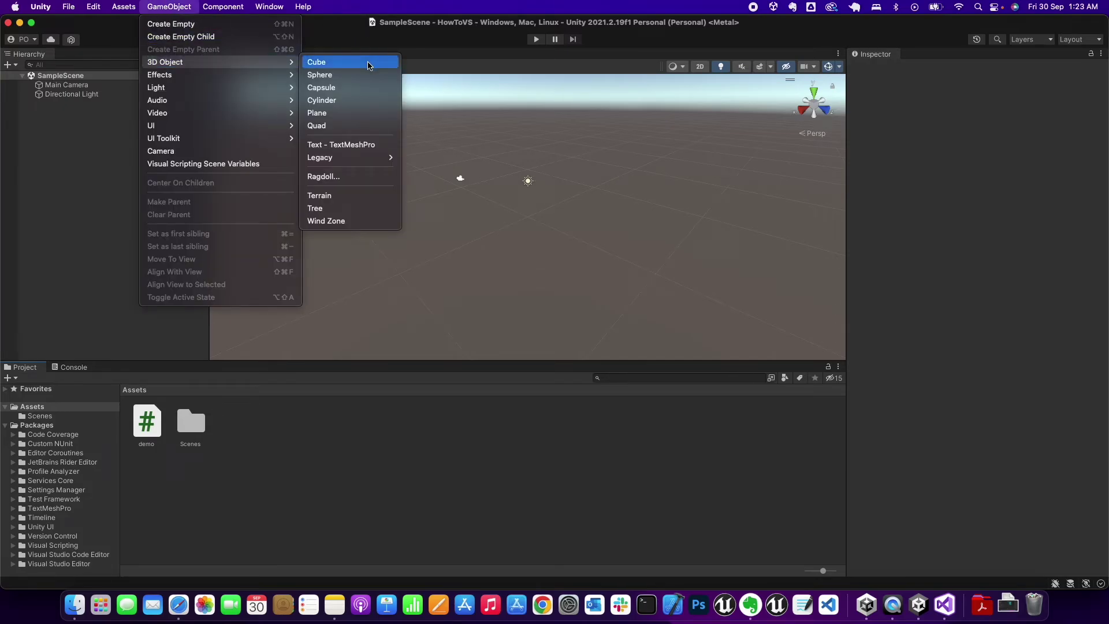
{"action": "left_click", "coordinate": [368, 67]}
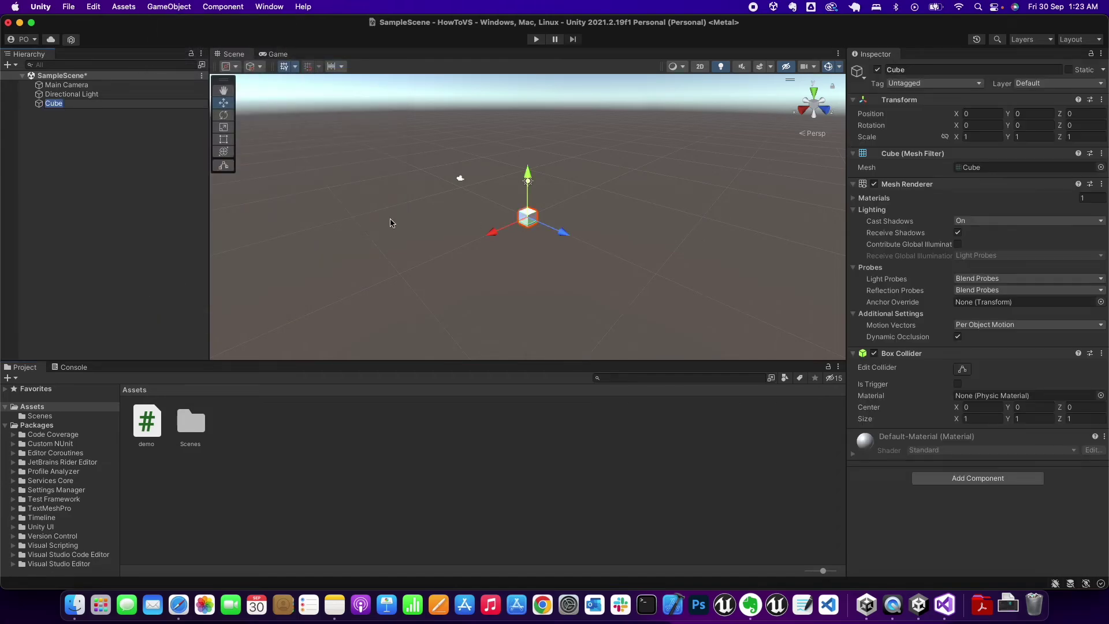
- Attach the demo script to the Cube and select the Cube to inspect its components
{"action": "left_click", "coordinate": [64, 85]}
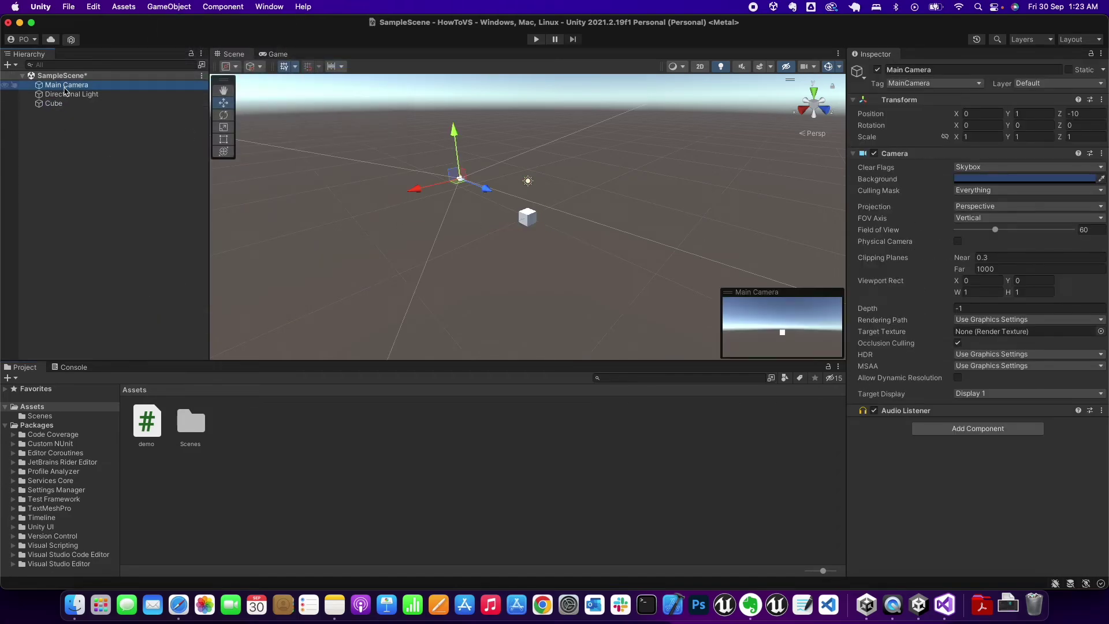
{"action": "left_click", "coordinate": [60, 113]}
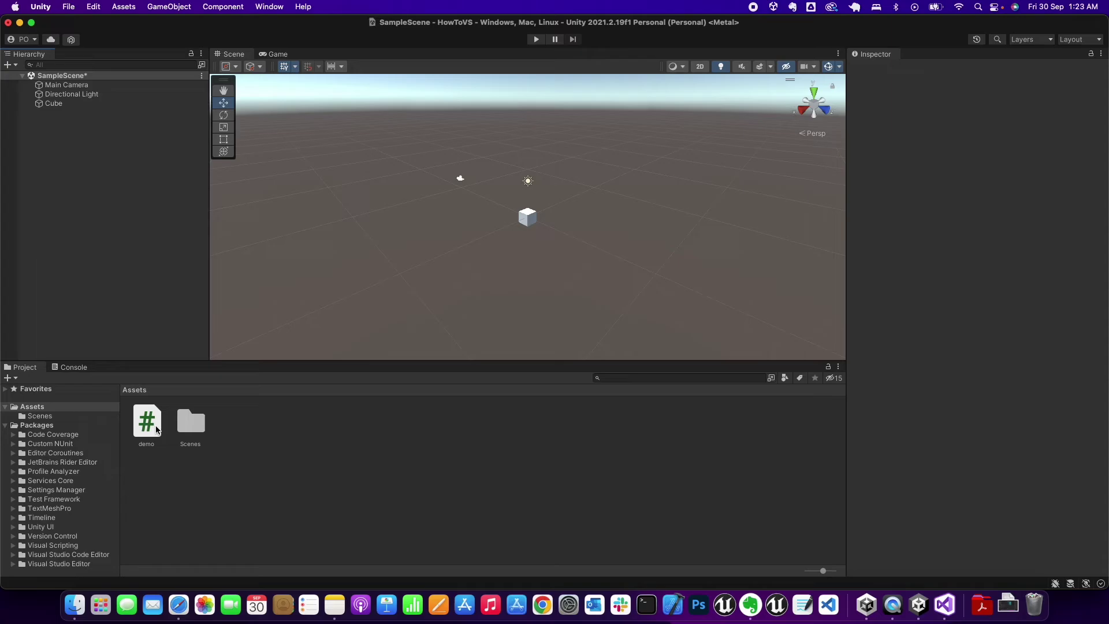
{"action": "left_click_drag", "start_coordinate": [156, 429], "coordinate": [45, 108]}
{"action": "left_click", "coordinate": [47, 107]}
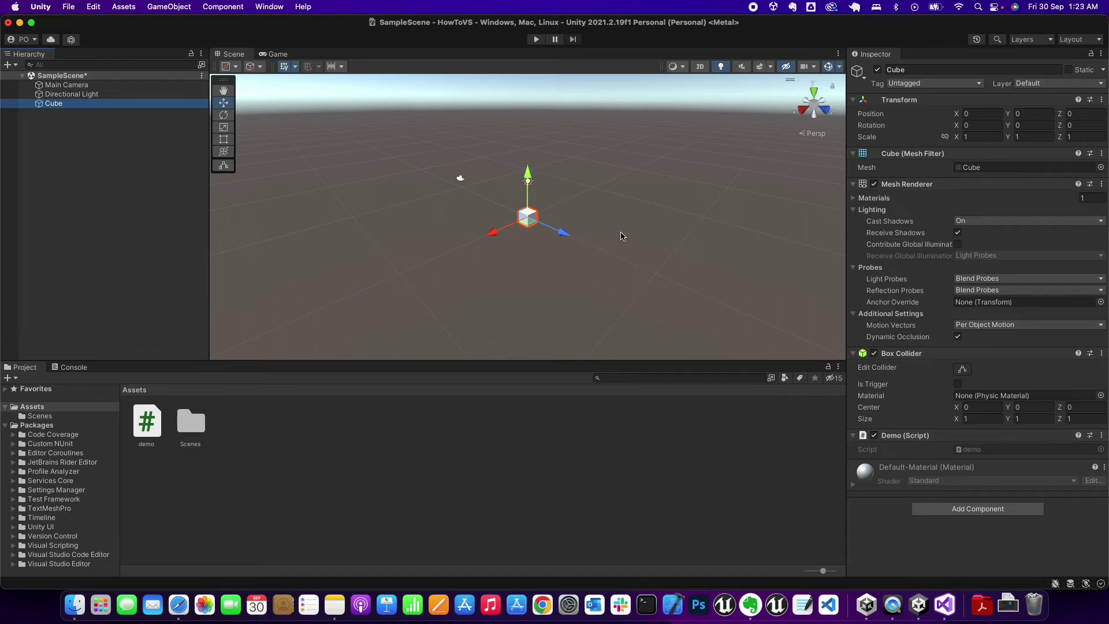
- Run the scene in Play mode to check the Cube's scripted movement, then stop playback
{"action": "left_click", "coordinate": [536, 40]}
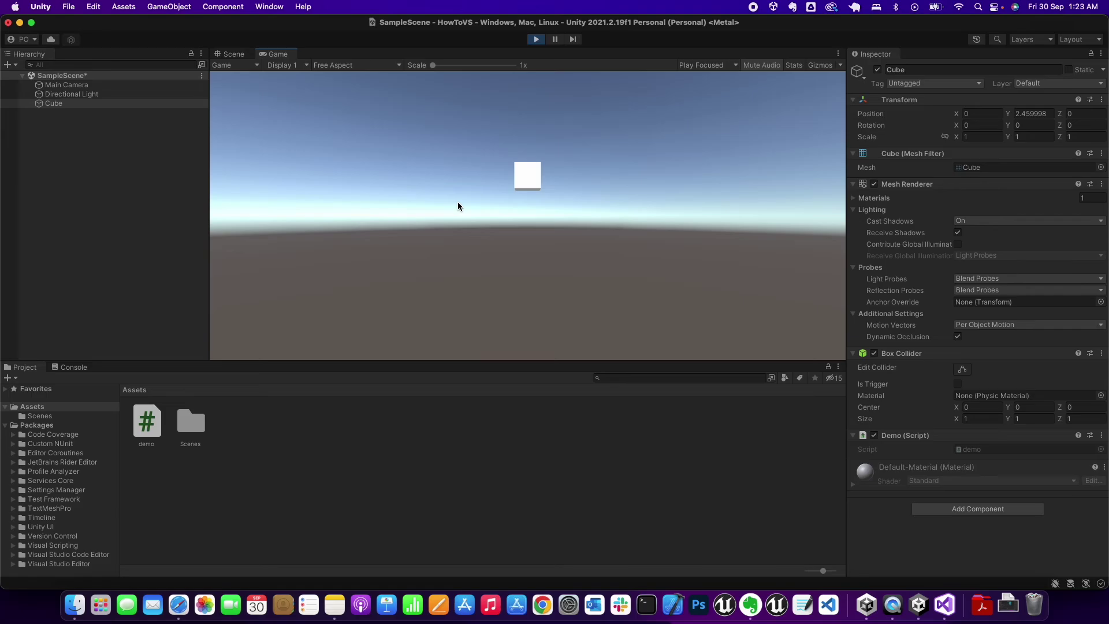
{"action": "left_click", "coordinate": [534, 39]}
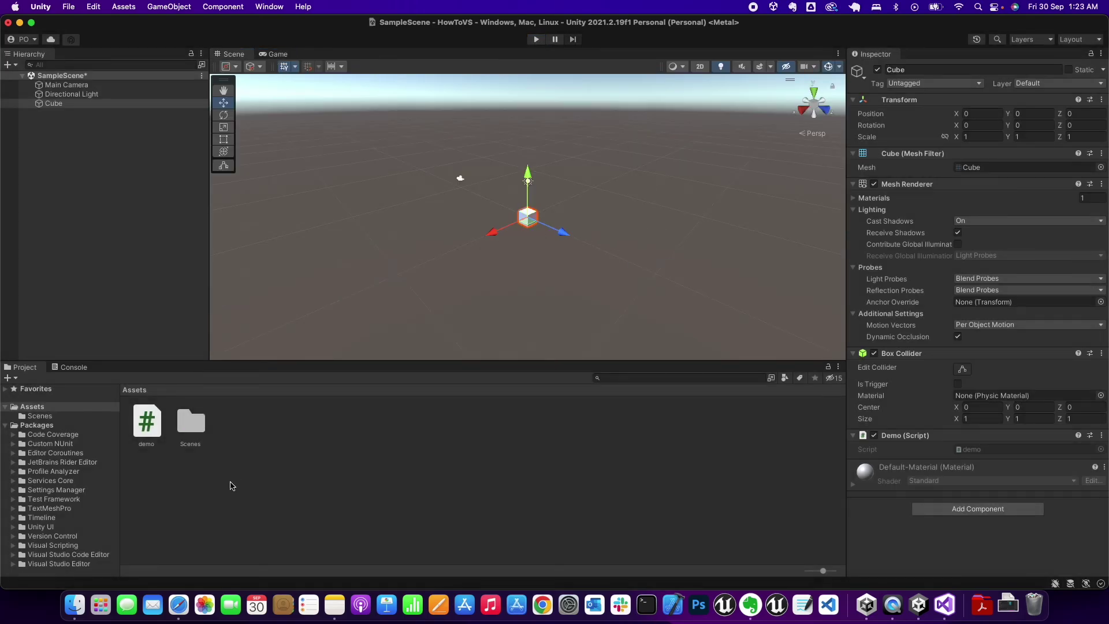